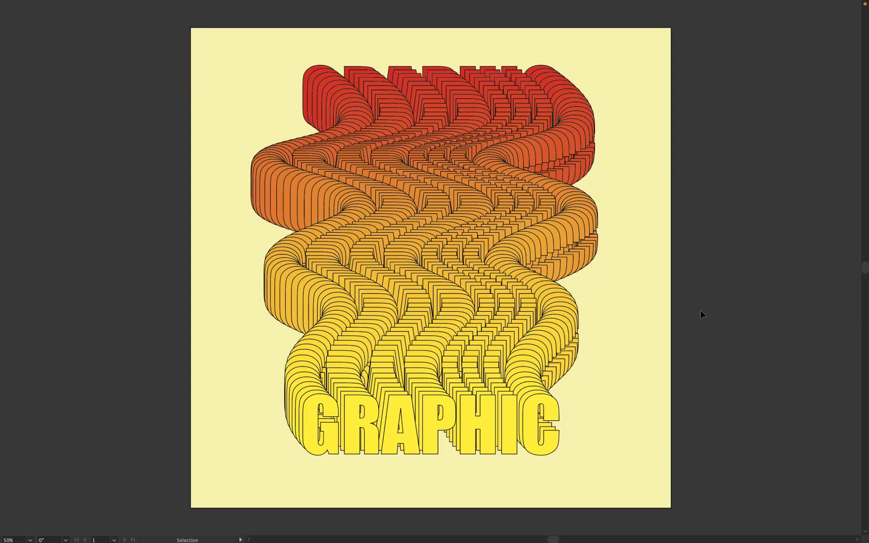
- Leave full screen, switch to Untitled-3, and place a 'Lorem ipsum' text line set in Impact
key(f)
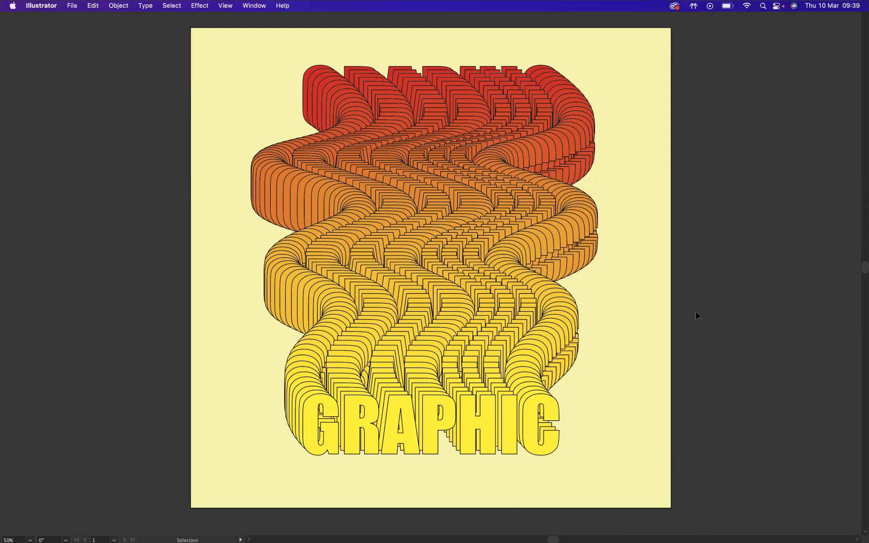
key(ctrl+Tab)
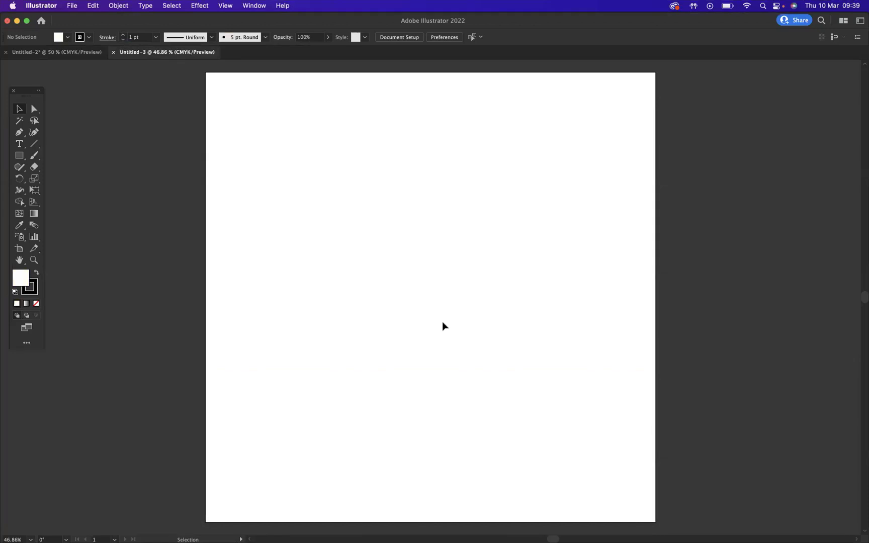
click(19, 144)
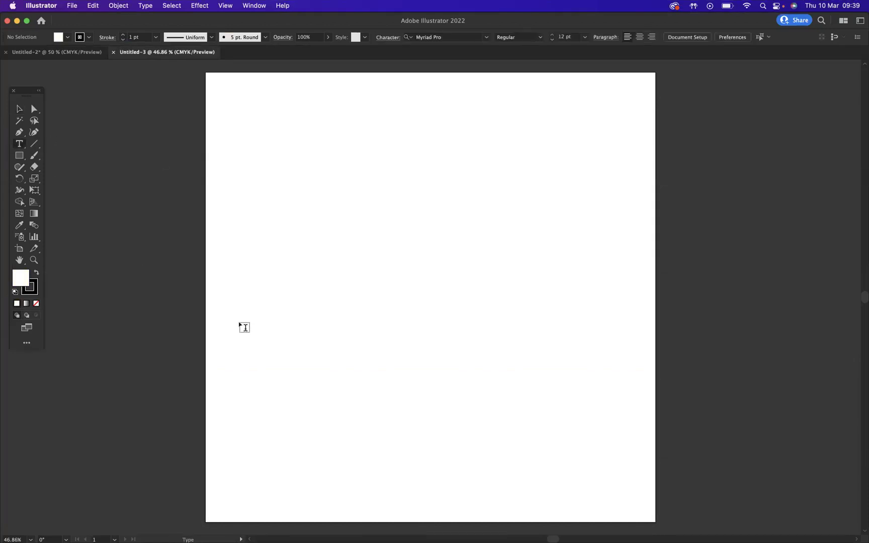
click(309, 321)
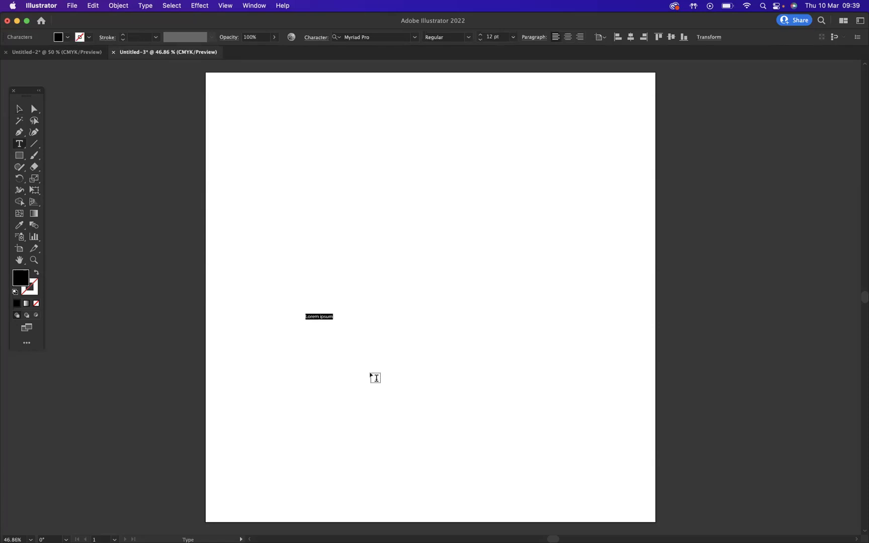
key(super+t)
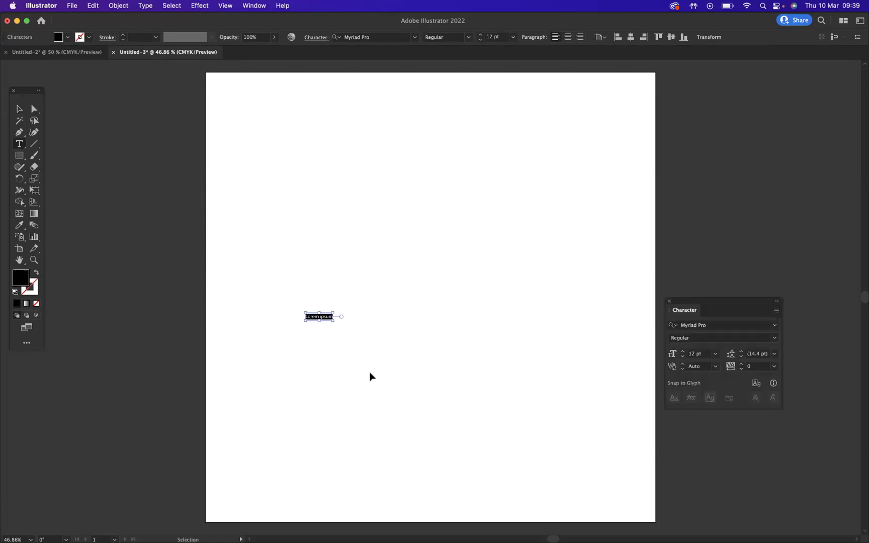
drag(684, 318, 732, 56)
click(820, 69)
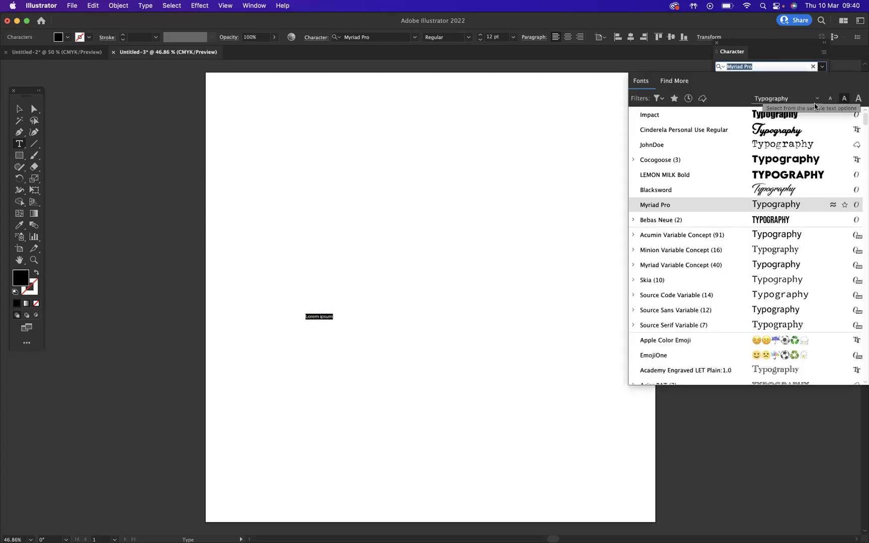
click(750, 116)
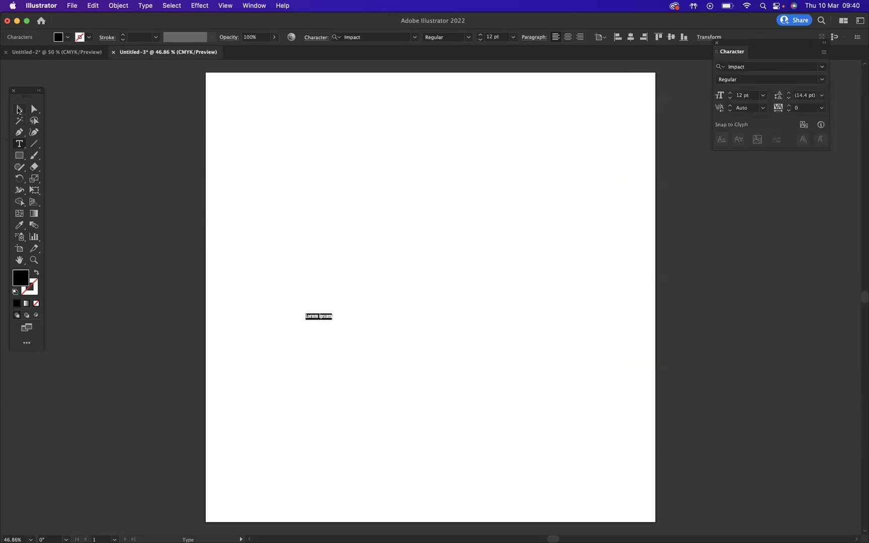
- Scale the text to about 105 pt and centre it horizontally near the artboard's bottom
click(19, 109)
drag(333, 312, 473, 284)
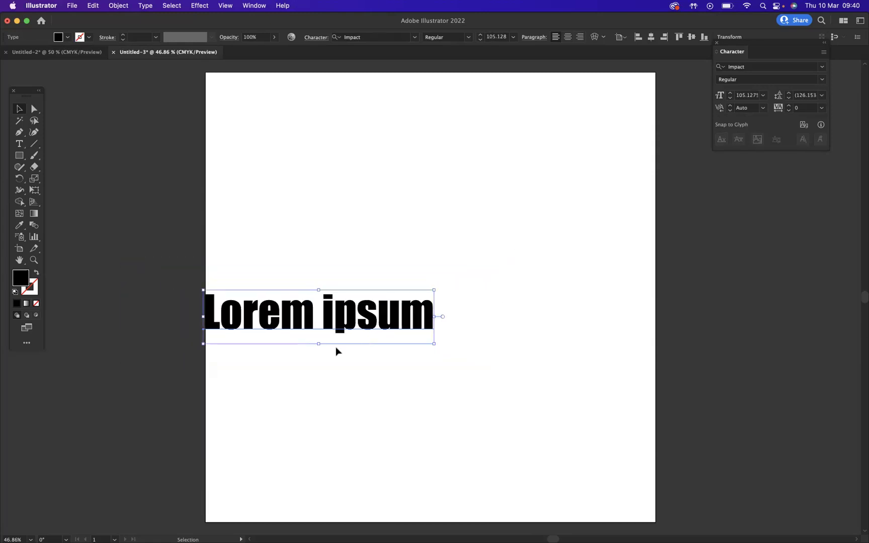
drag(329, 322, 420, 446)
click(650, 38)
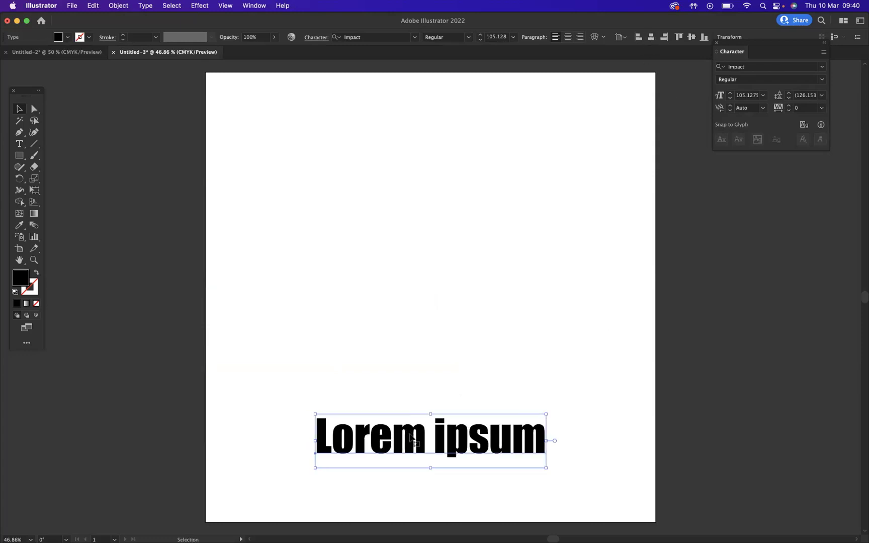
drag(409, 437, 411, 445)
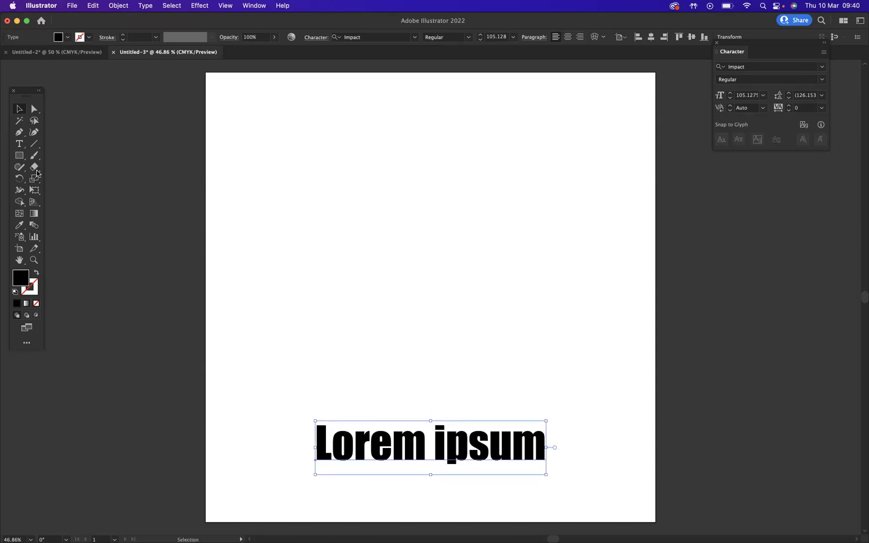
- Replace the placeholder with 'GRAPHIC' and centre it horizontally on the artboard
key(t)
click(427, 451)
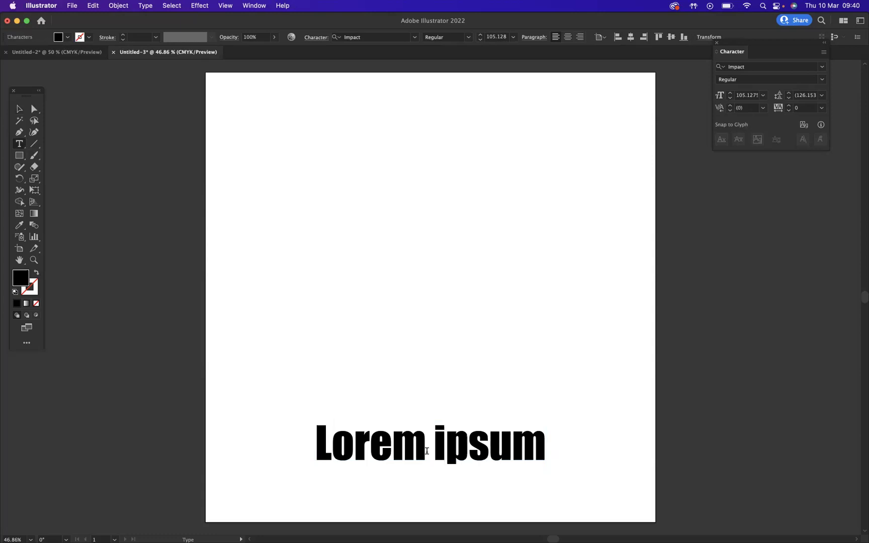
key(Right)
key(Right)
key(Right)
key(Right)
key(Right)
key(Right)
key(BackSpace)
key(BackSpace)
key(BackSpace)
key(BackSpace)
key(BackSpace)
key(BackSpace)
key(BackSpace)
key(BackSpace)
key(BackSpace)
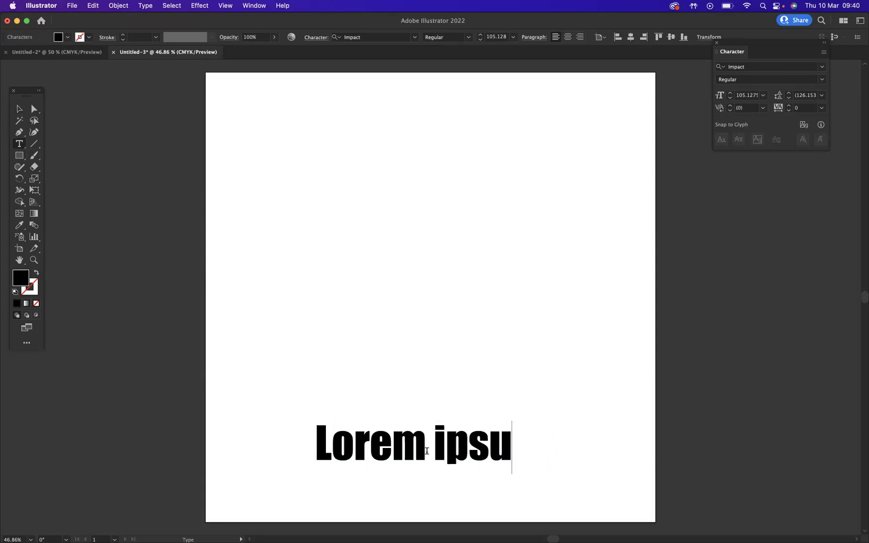
key(BackSpace)
key(BackSpace)
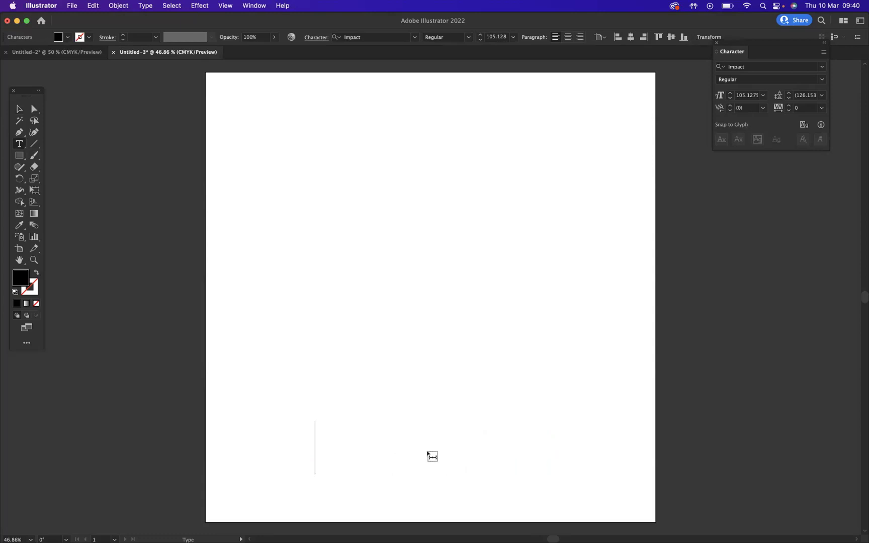
text(GRAPHIC)
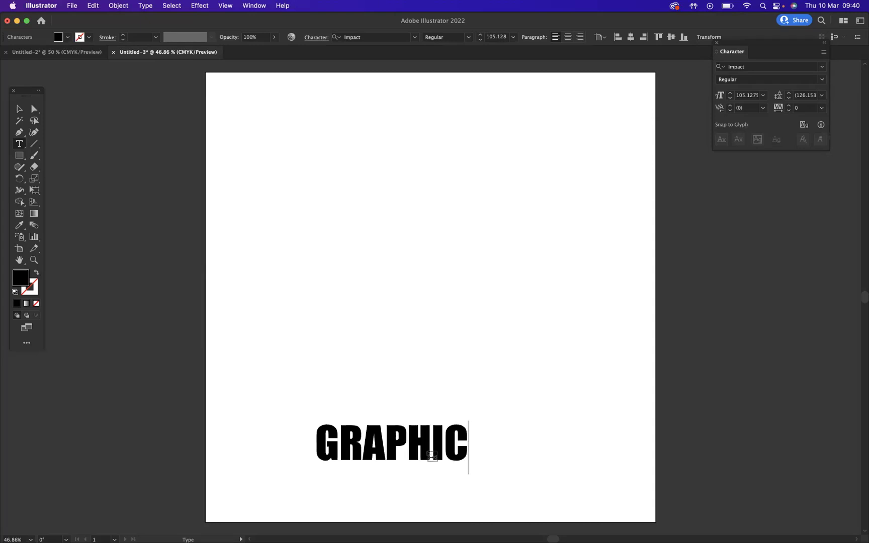
key(Escape)
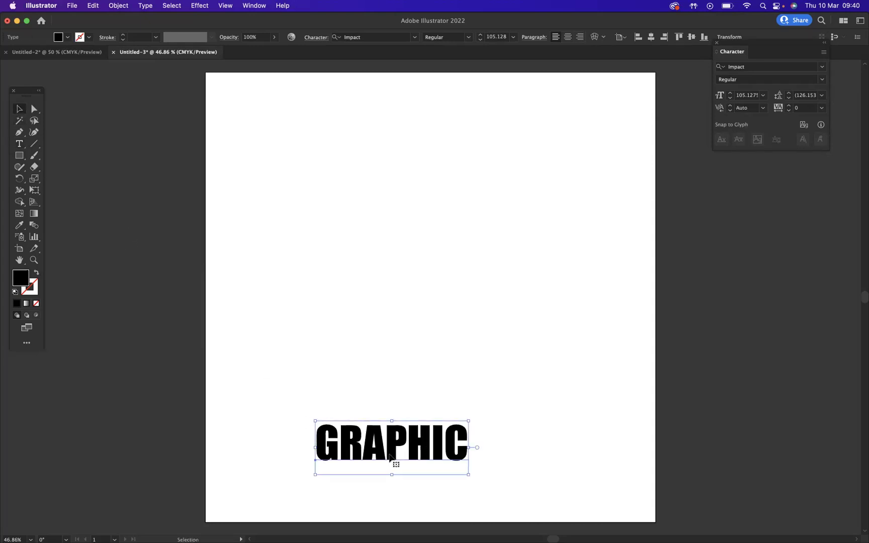
click(651, 37)
- Enlarge GRAPHIC to about 182 pt, duplicate it near the top, and select both words
click(542, 358)
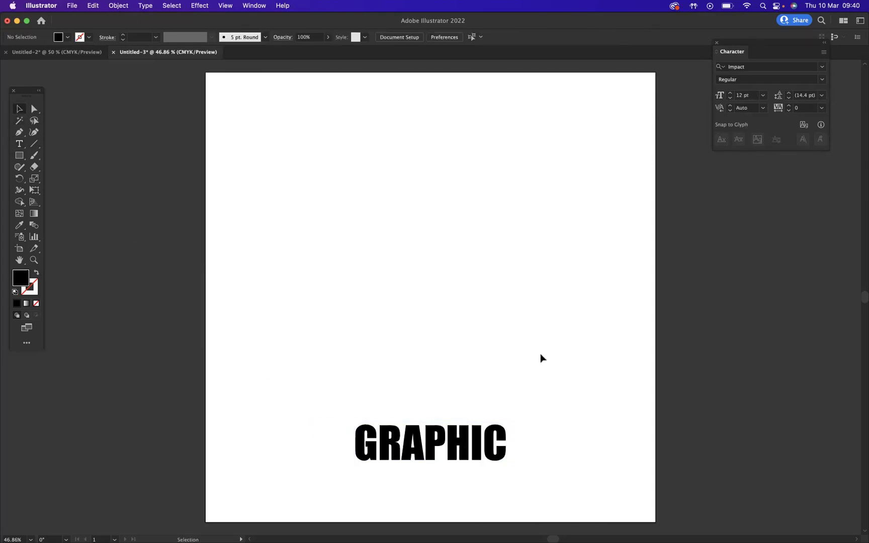
click(489, 424)
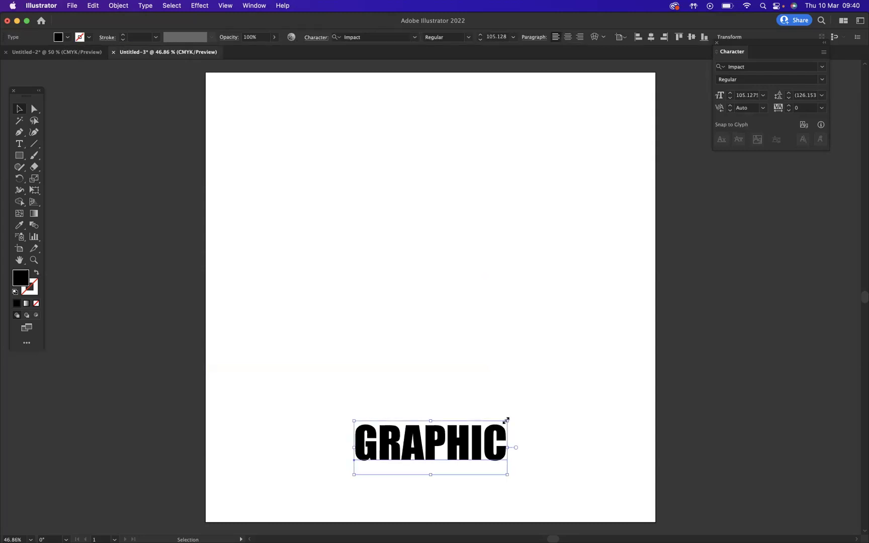
drag(507, 420, 563, 403)
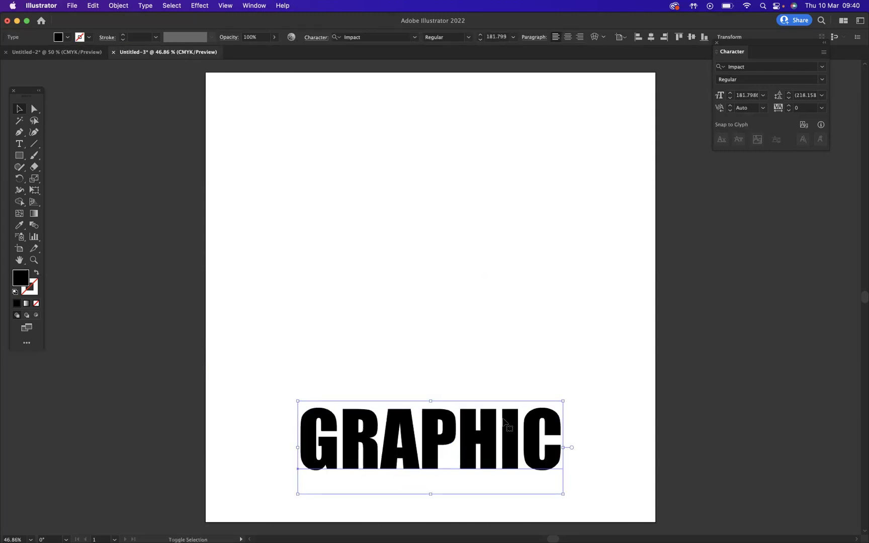
drag(431, 441, 429, 448)
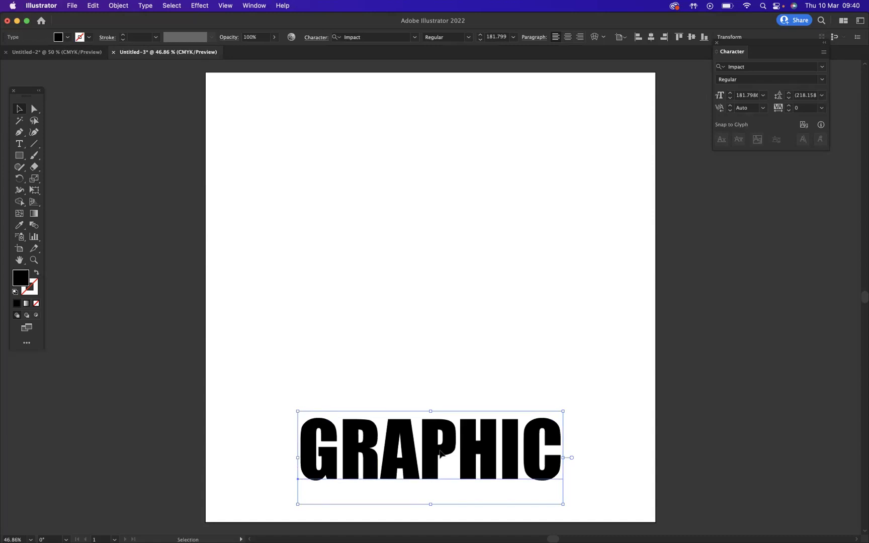
drag(429, 448, 452, 134)
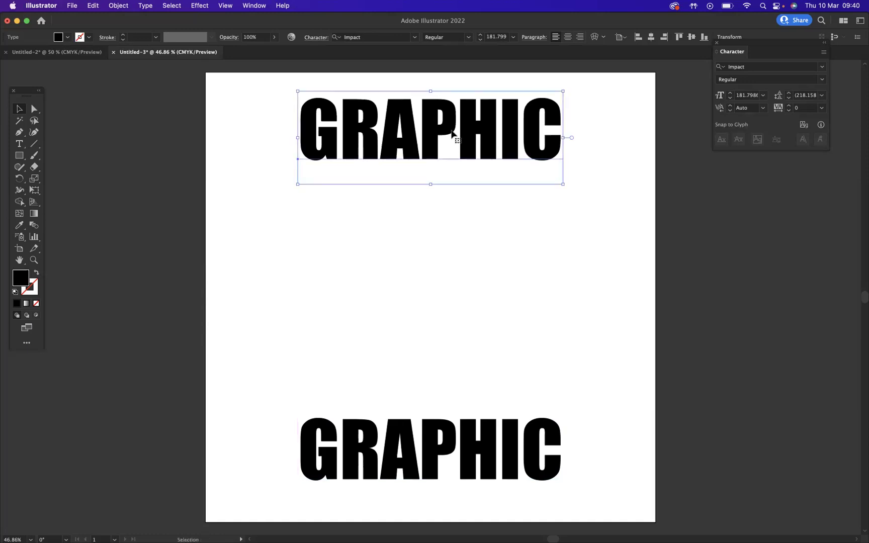
drag(260, 102, 449, 483)
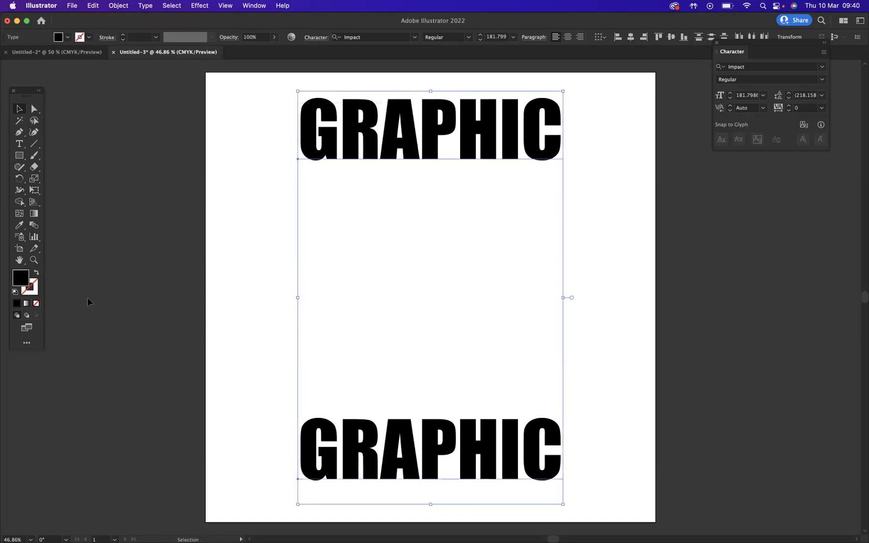
- Fill both GRAPHIC words yellow and give them a 1 pt black stroke
click(68, 37)
click(40, 54)
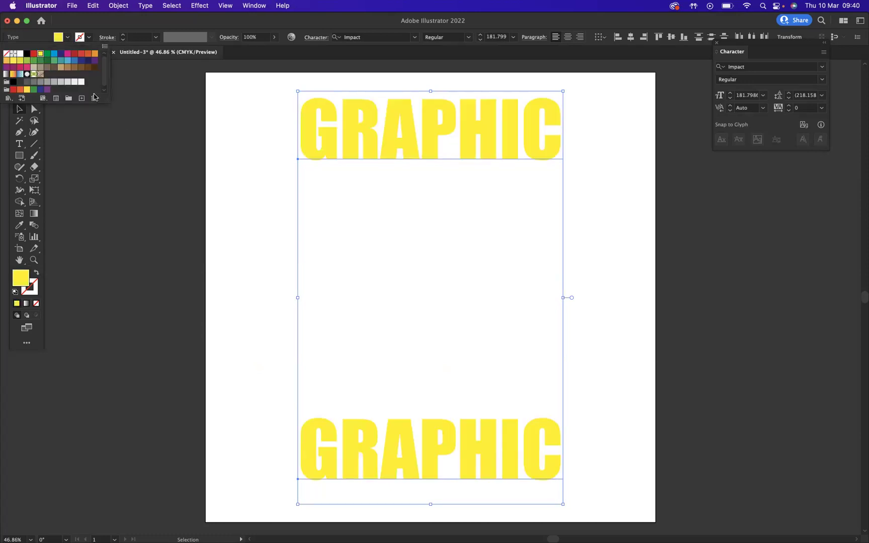
click(123, 37)
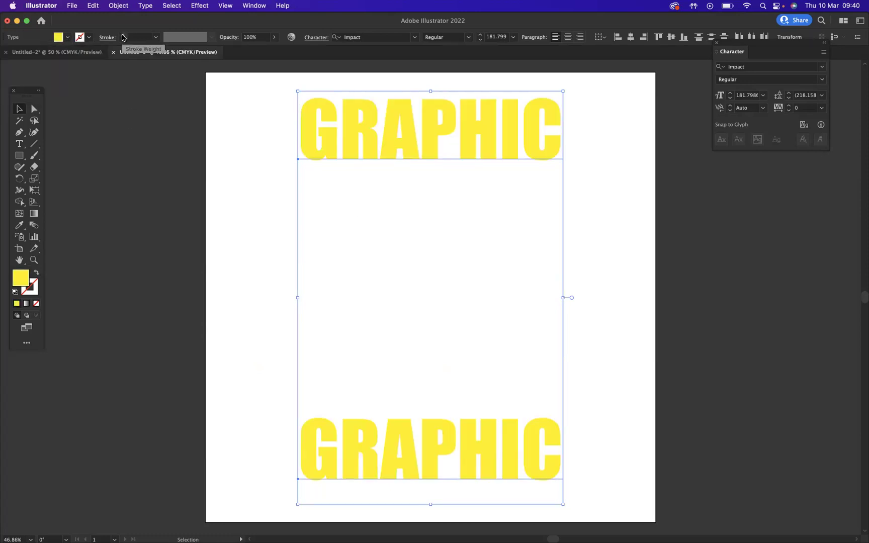
click(122, 38)
click(123, 38)
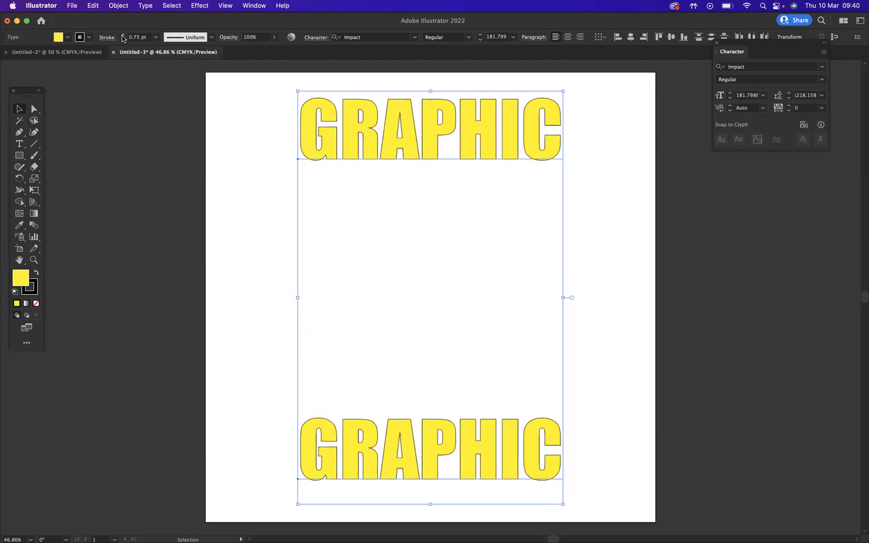
click(122, 36)
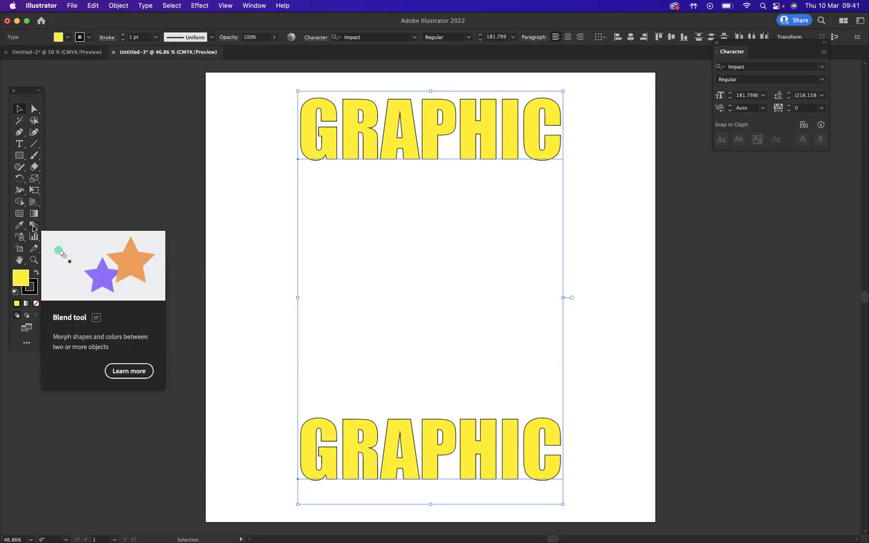
- Blend the top GRAPHIC into the bottom GRAPHIC with the Blend tool
click(35, 229)
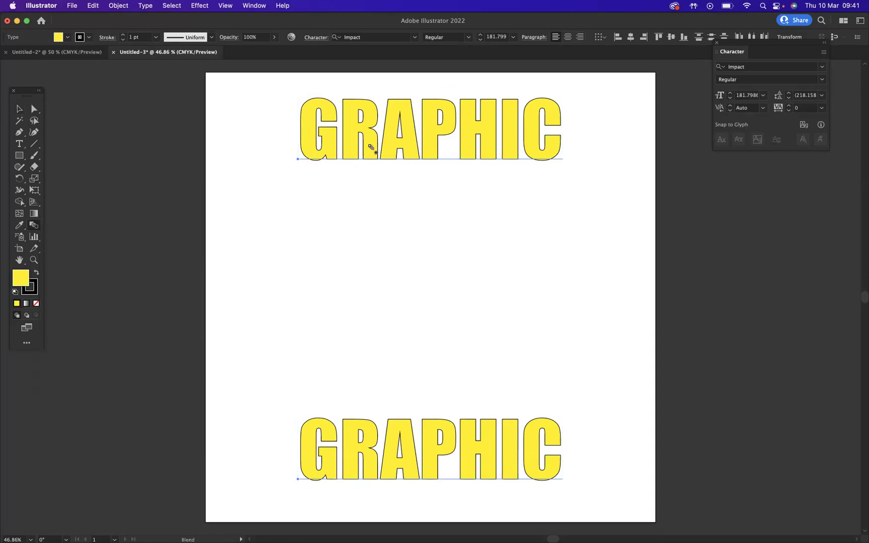
click(371, 147)
click(372, 440)
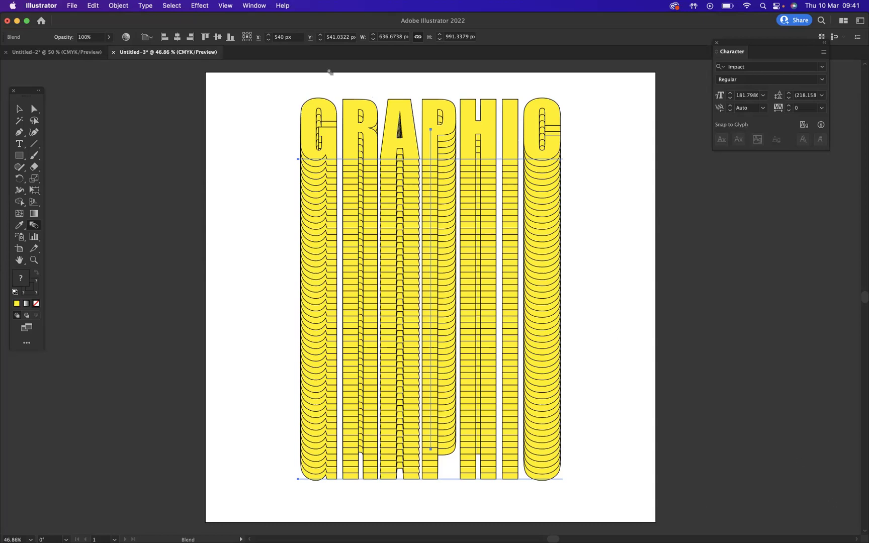
- Apply Object > Blend > Reverse Spine to the GRAPHIC blend
click(118, 6)
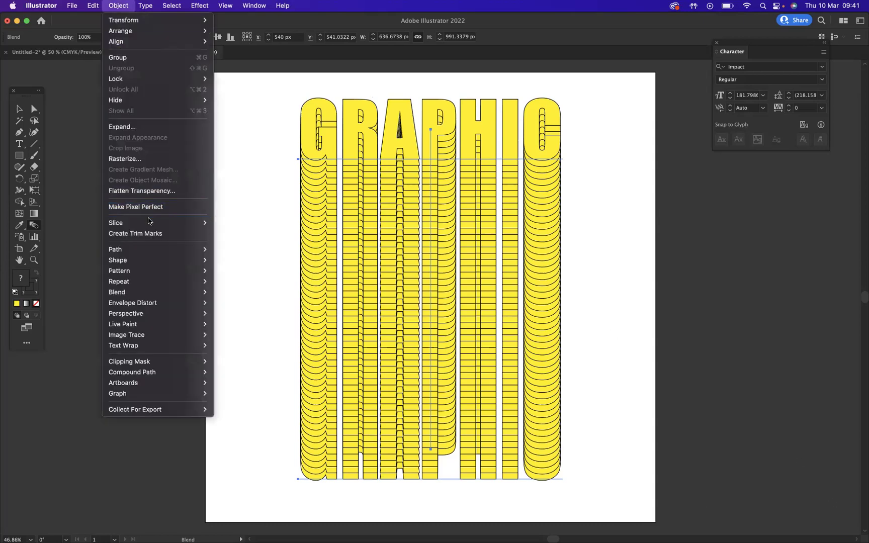
mouse_move(145, 293)
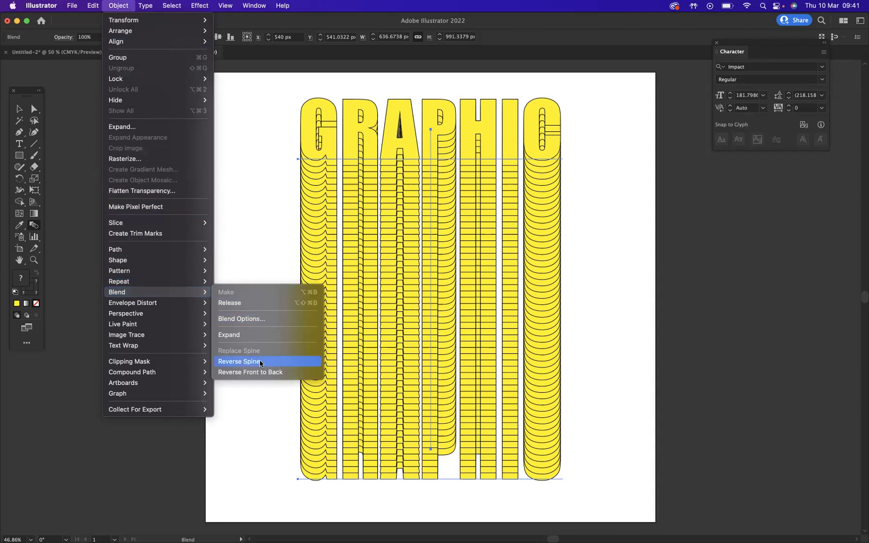
click(260, 362)
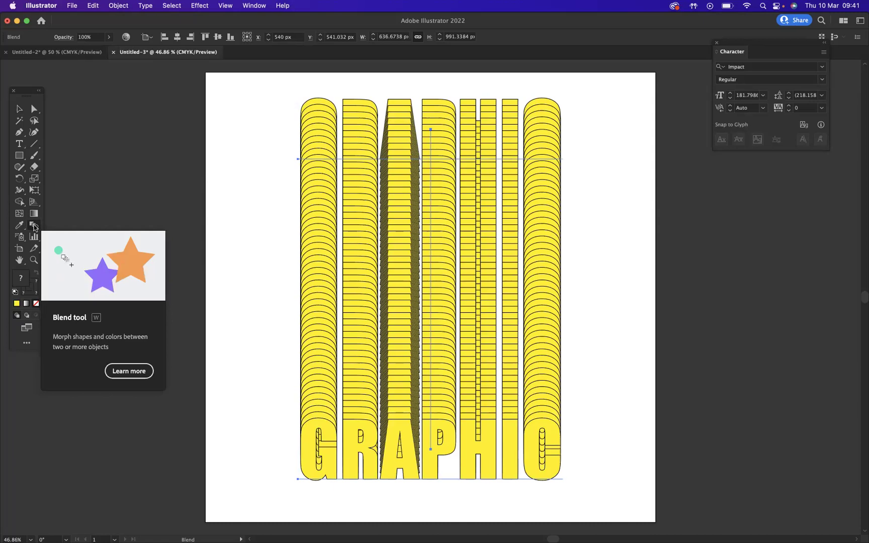
- Set Blend Options to Specified Steps with 100 steps instead of 50
double_click(34, 227)
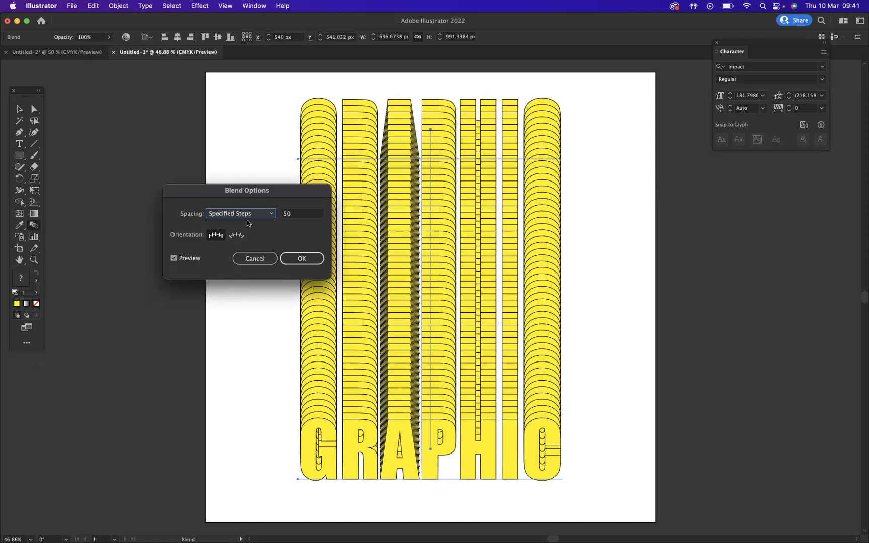
click(259, 214)
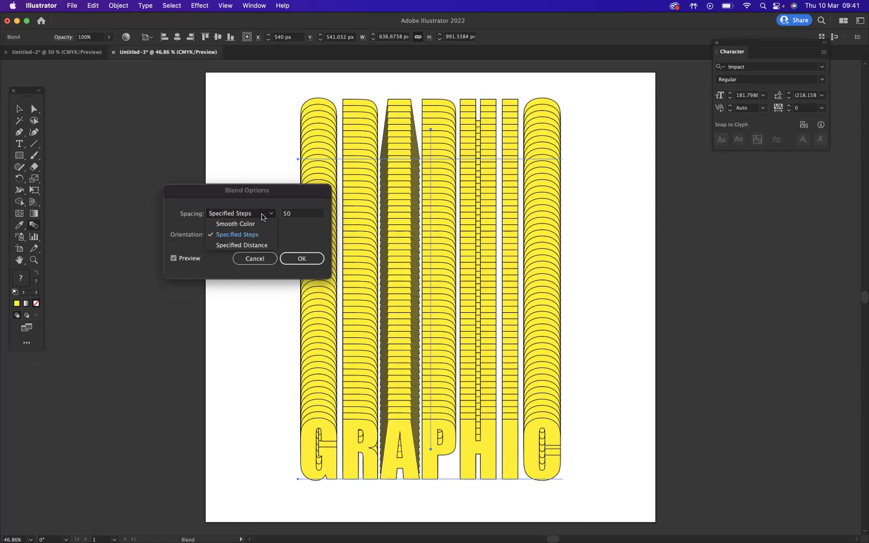
click(244, 236)
click(282, 214)
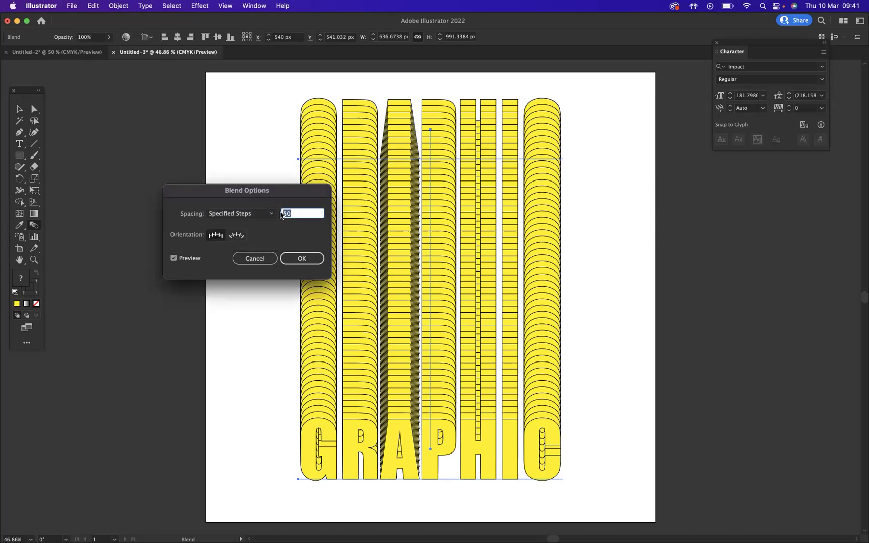
text(100)
click(301, 259)
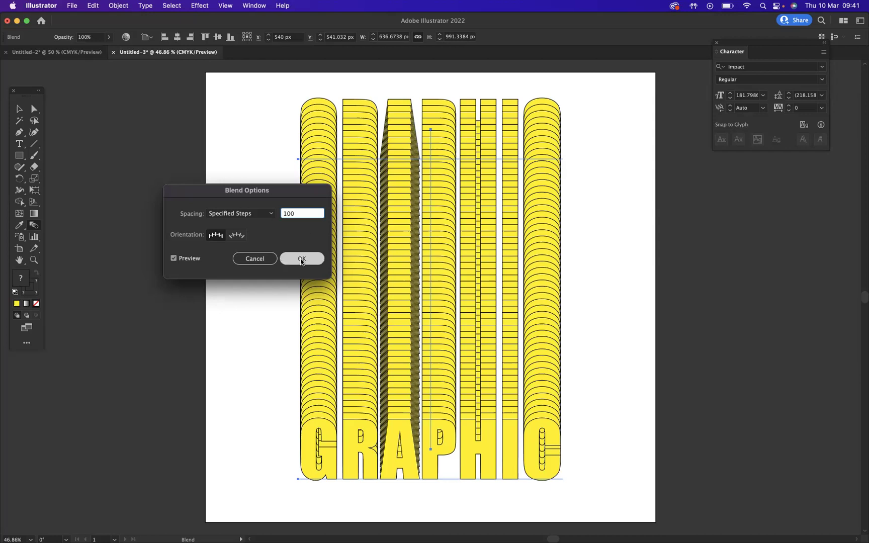
click(301, 259)
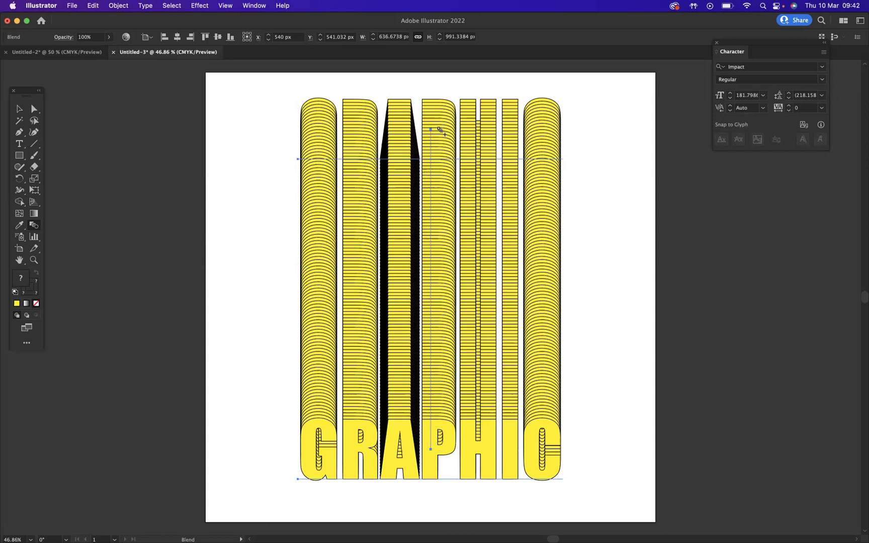
- Add curvature points on the lower spine, bending it left then right into an S-curve
click(33, 132)
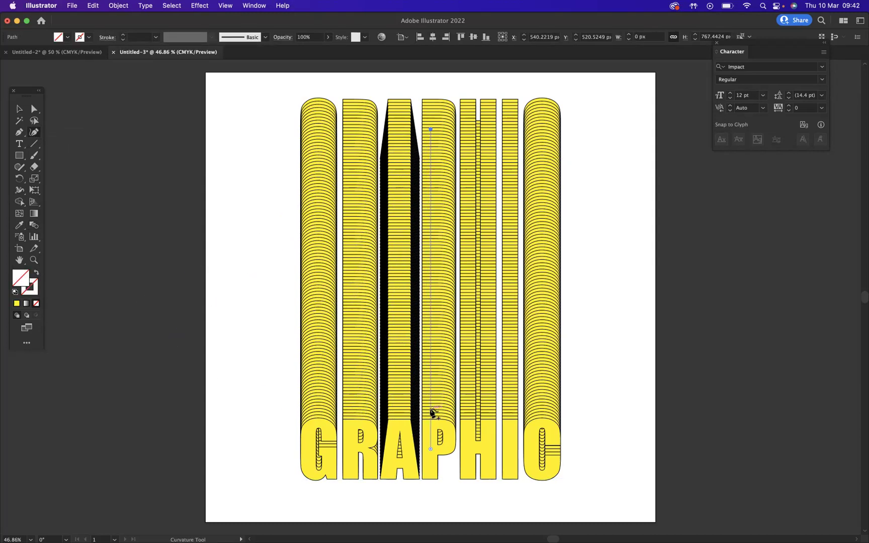
click(431, 409)
drag(431, 409, 412, 410)
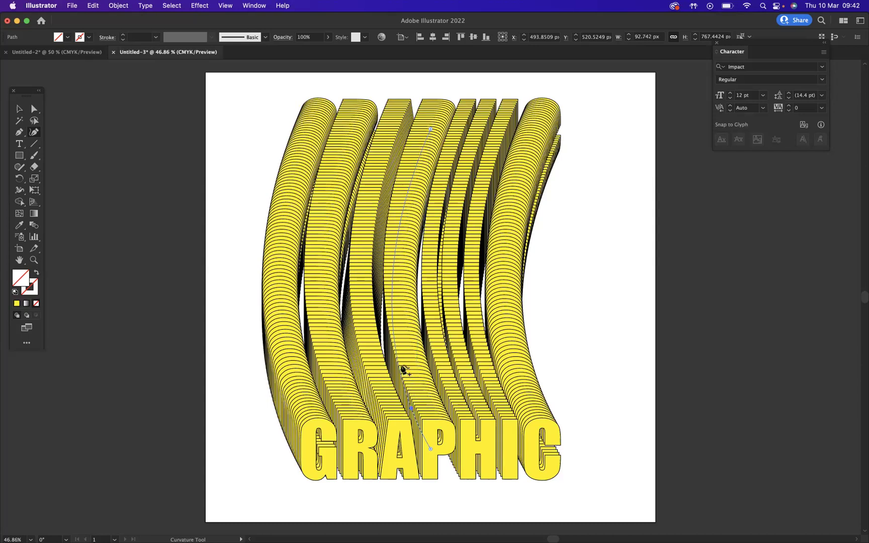
click(398, 361)
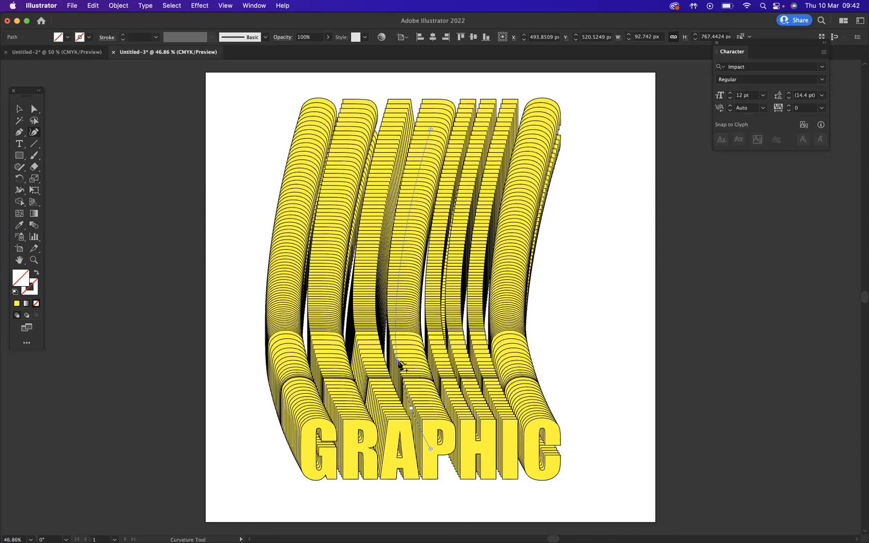
drag(398, 362, 439, 359)
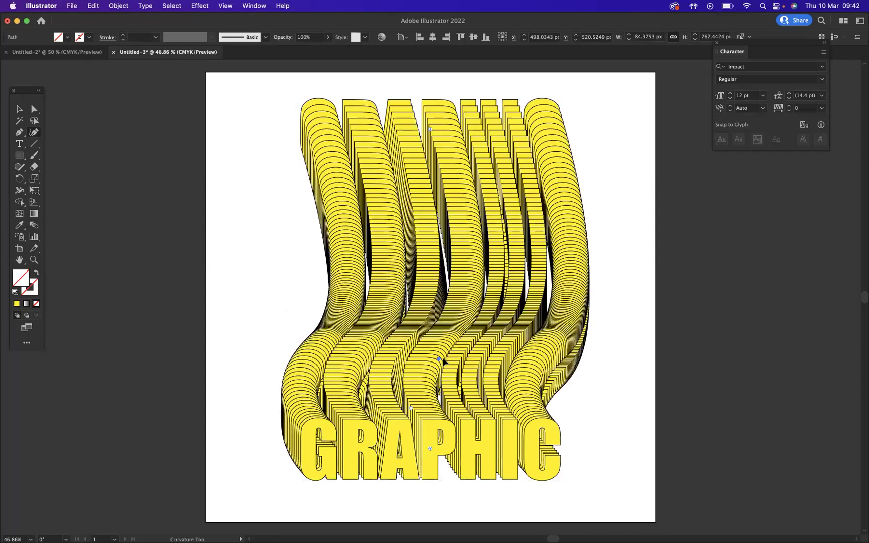
drag(444, 361, 445, 358)
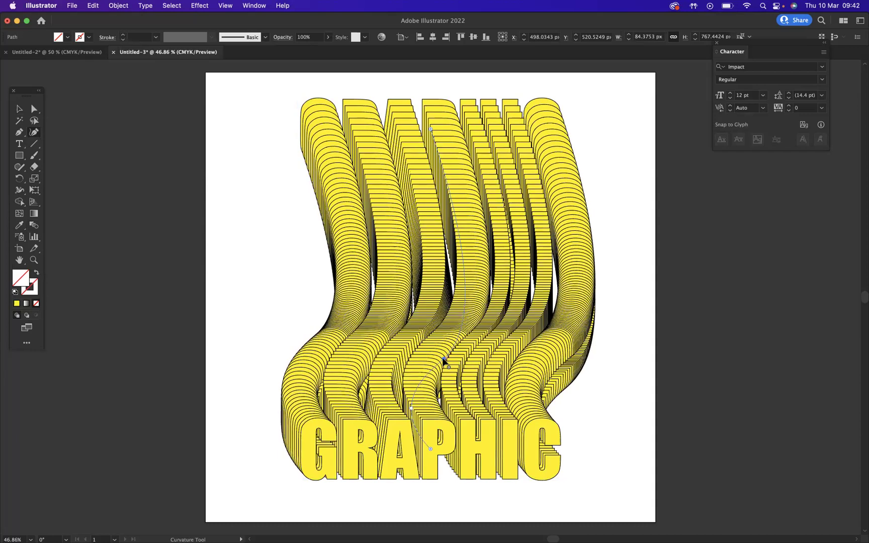
- Add alternating curve points up the upper spine to finish the wave, then deselect
click(462, 320)
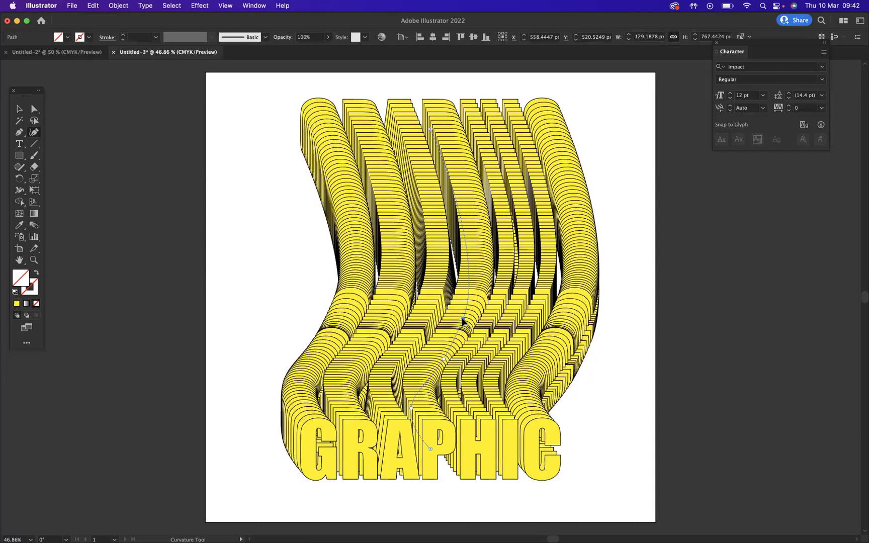
drag(463, 320, 420, 315)
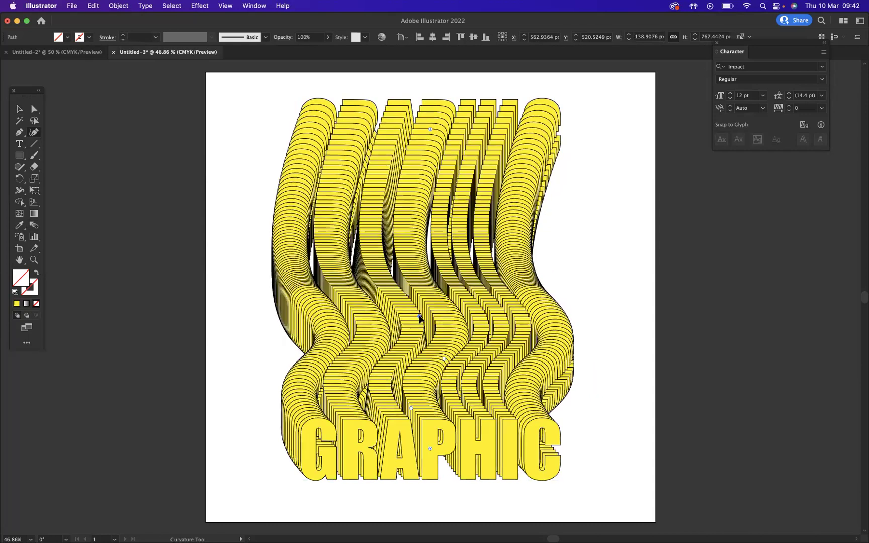
click(404, 270)
drag(404, 270, 460, 266)
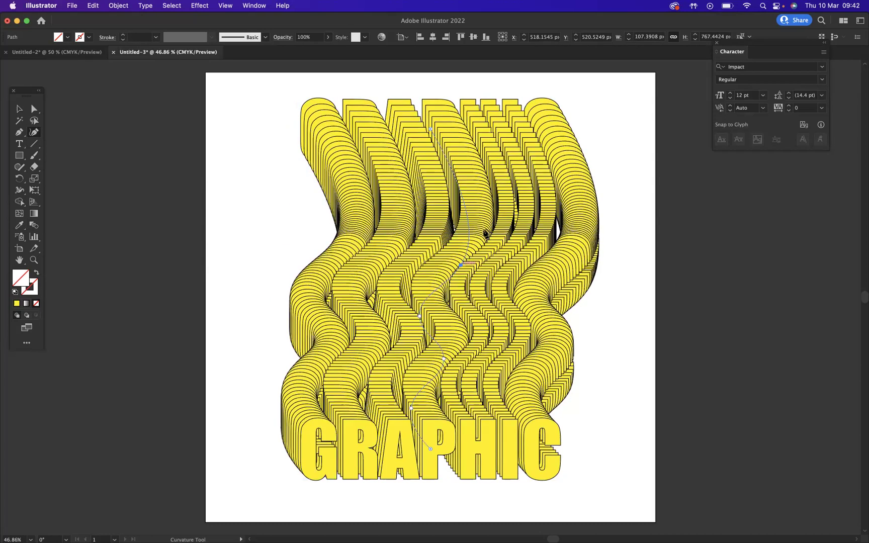
drag(468, 224, 412, 223)
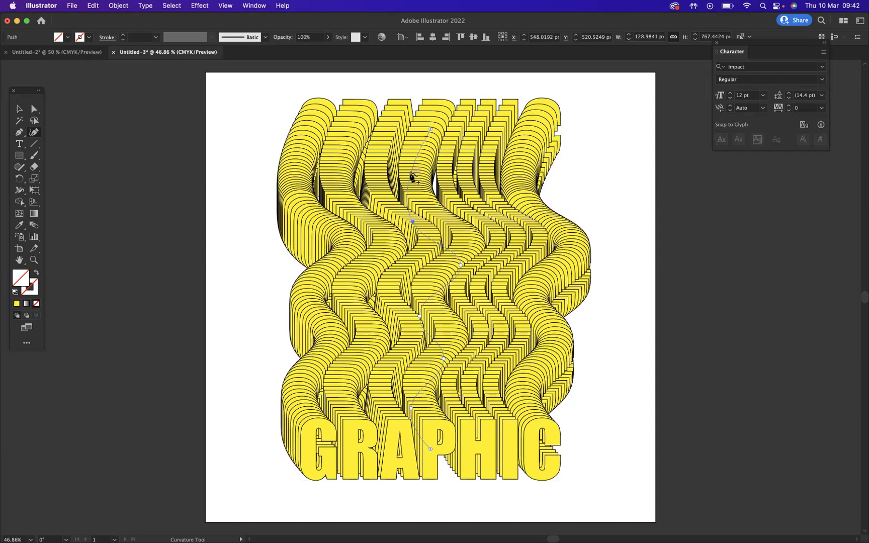
drag(411, 176, 467, 175)
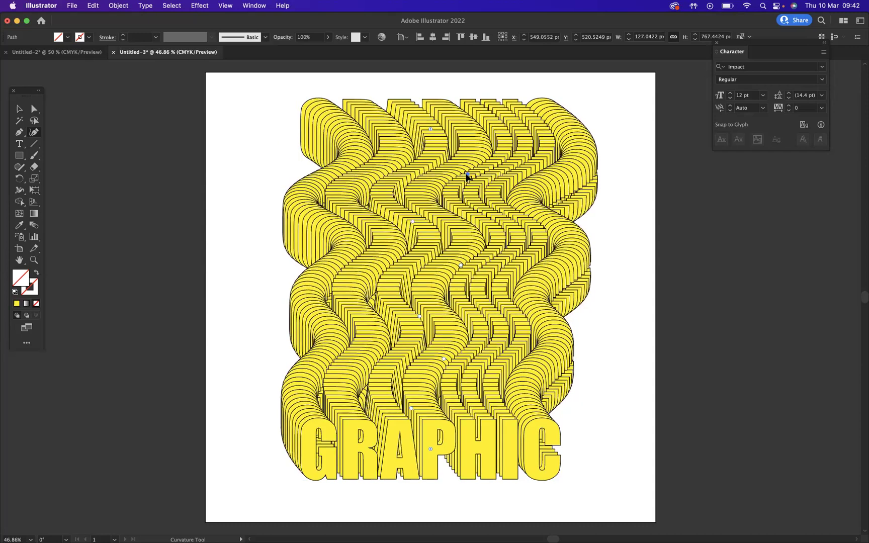
key(v)
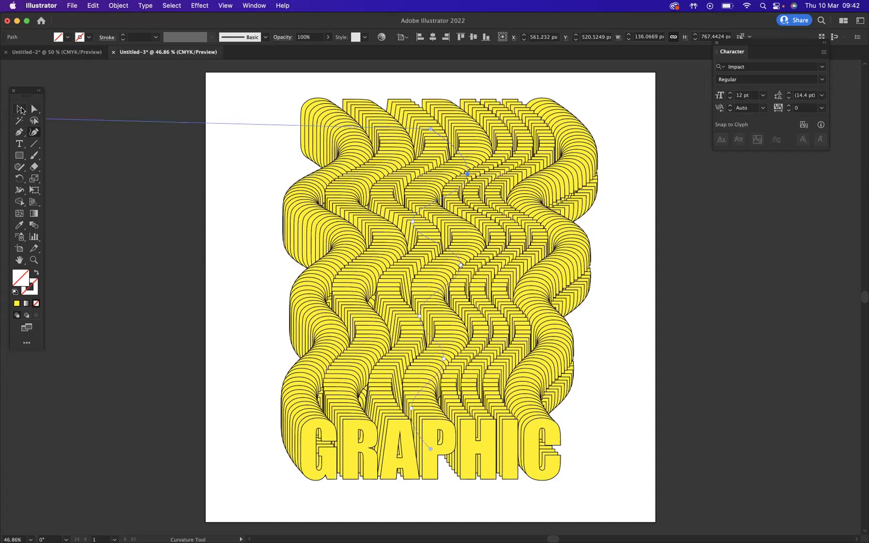
click(248, 193)
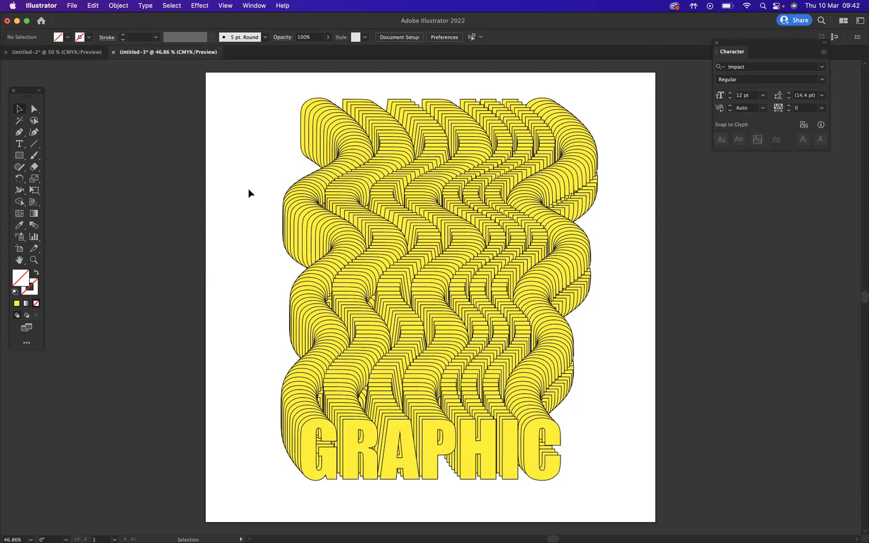
- Fill the top GRAPHIC inside the blend with red using Direct Selection
click(33, 110)
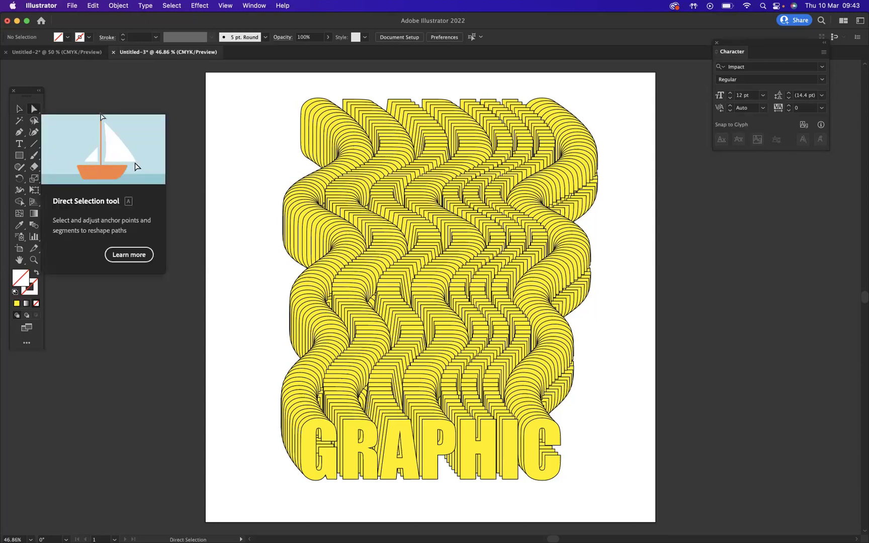
click(312, 104)
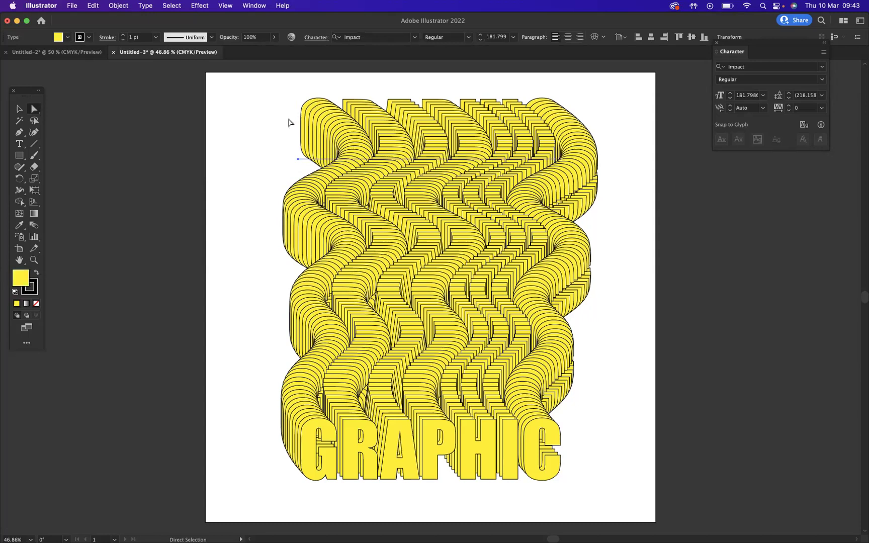
click(68, 37)
click(34, 55)
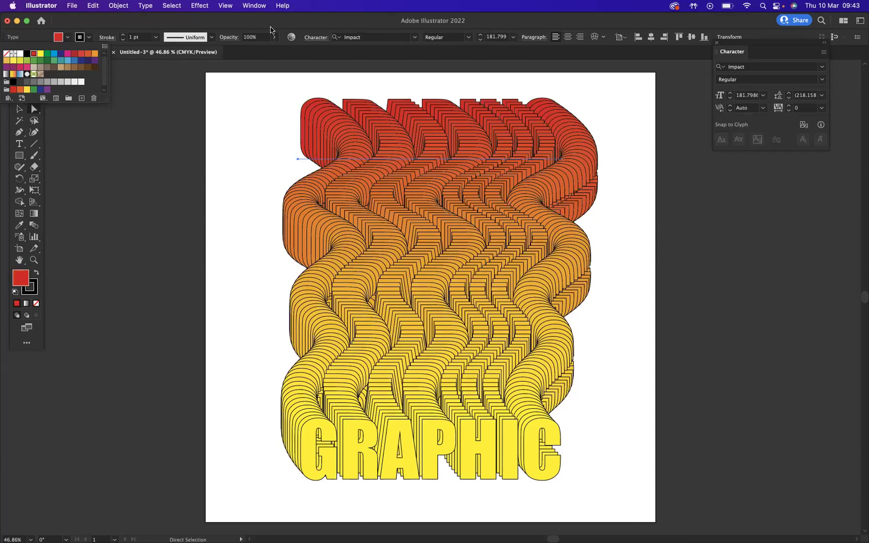
key(Escape)
click(326, 301)
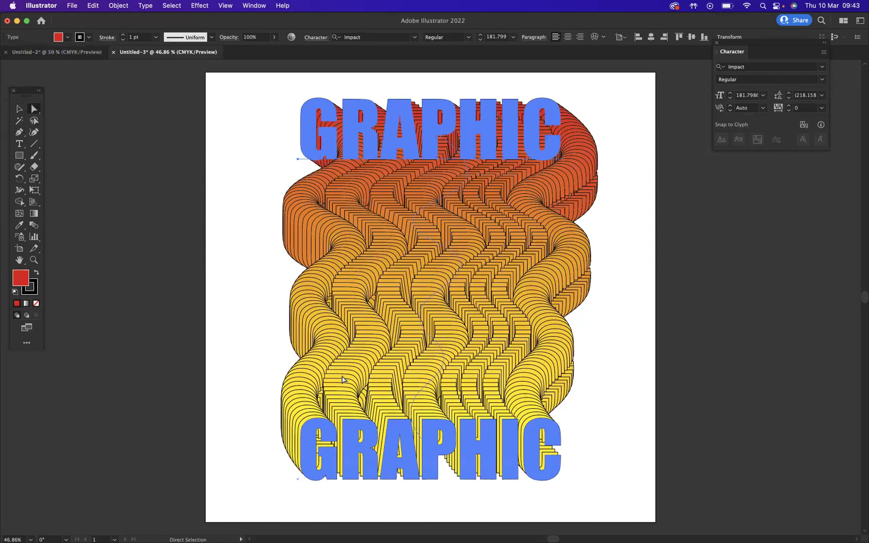
key(Escape)
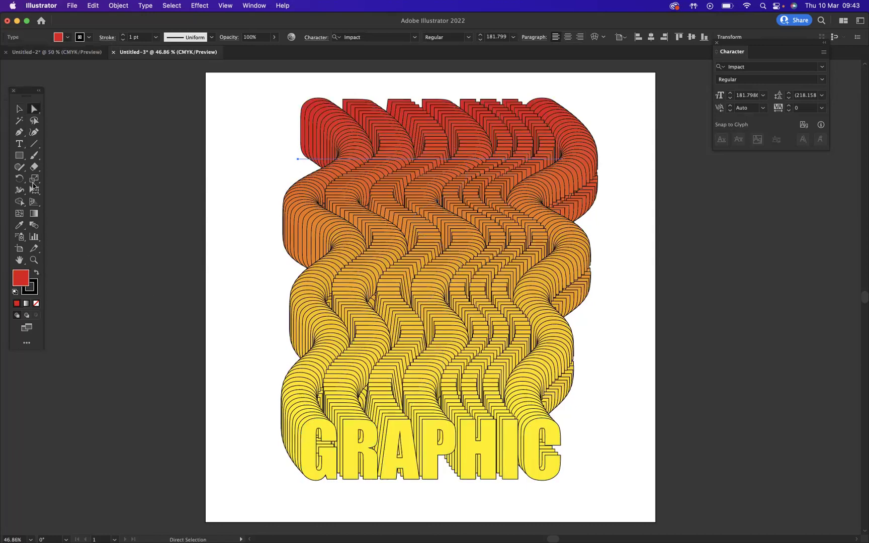
- Draw a rectangle covering the whole artboard and send it to the back
click(19, 156)
mouse_move(206, 73)
mouse_down()
mouse_move(596, 411)
mouse_move(675, 514)
mouse_move(656, 523)
mouse_up()
right_click(553, 370)
mouse_move(594, 490)
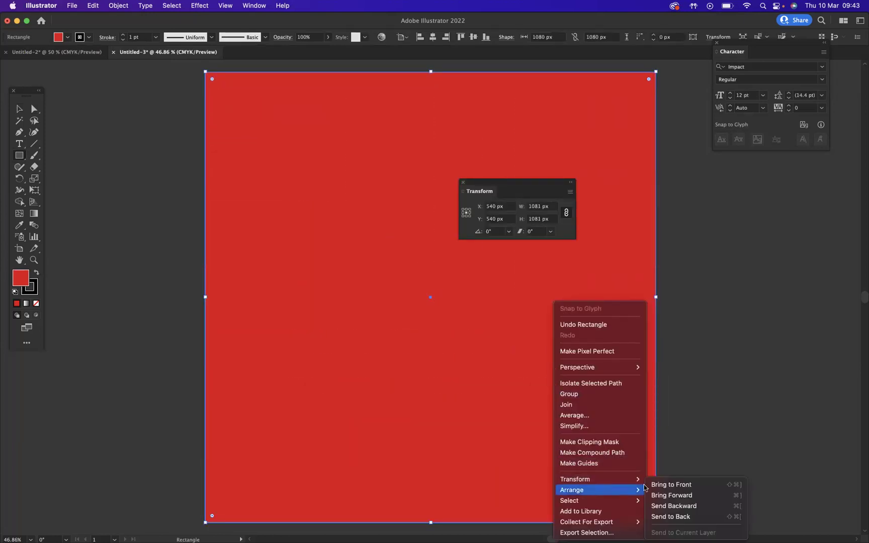
click(671, 516)
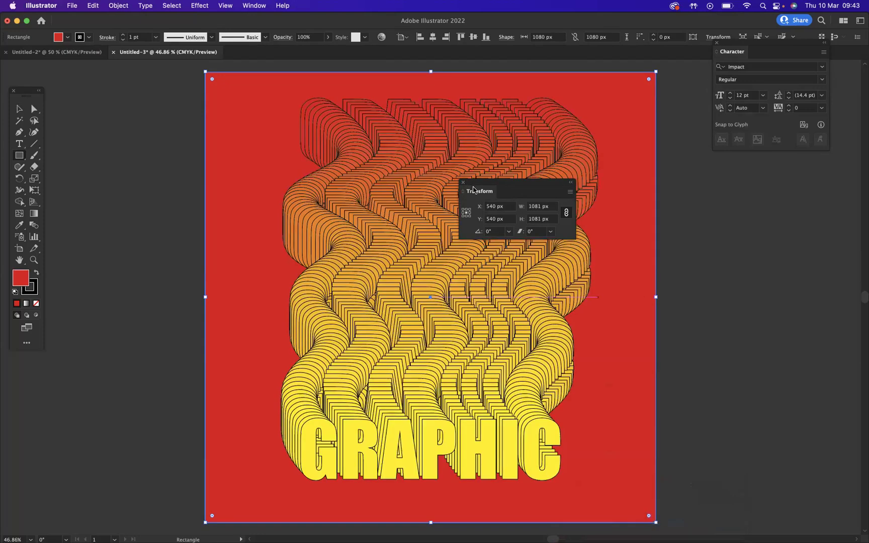
click(463, 182)
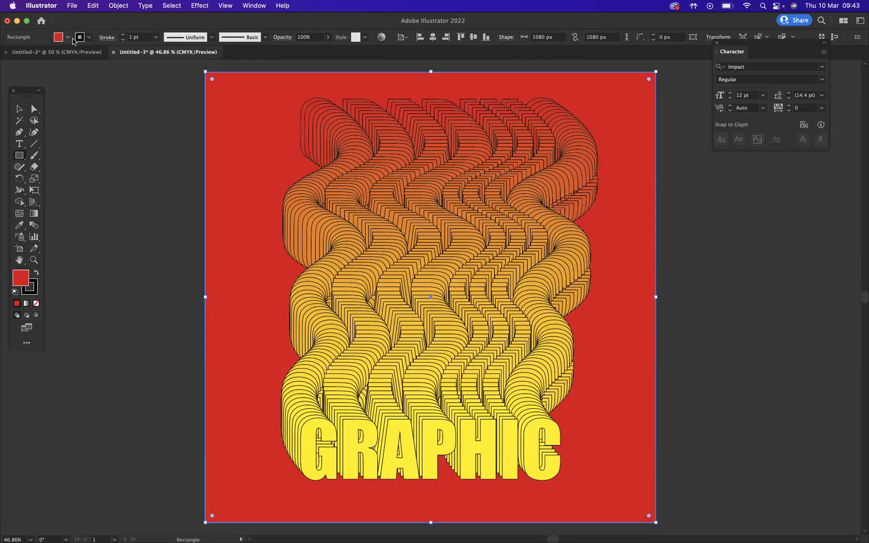
- Give the background rectangle no stroke and an orange #e36120 fill, then deselect it
click(89, 36)
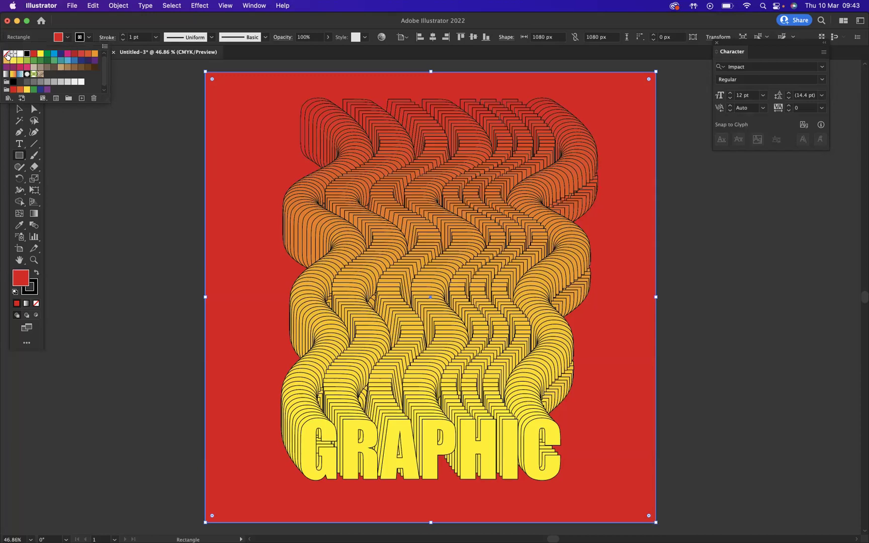
click(7, 54)
click(67, 37)
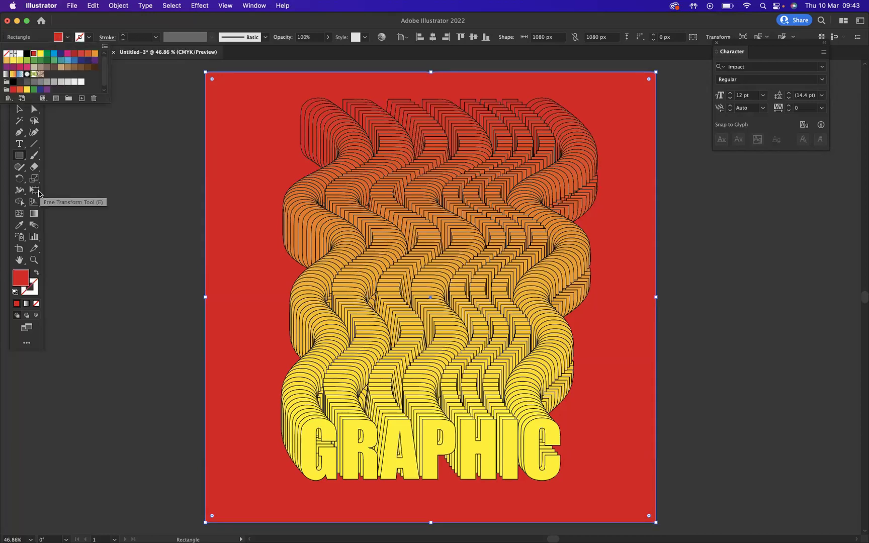
double_click(24, 280)
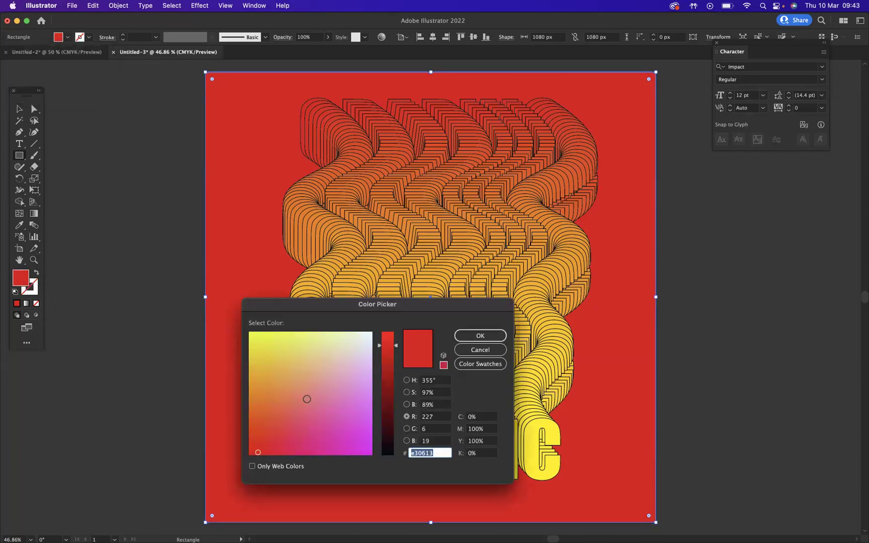
mouse_move(307, 399)
mouse_down()
mouse_move(326, 395)
mouse_move(345, 371)
mouse_move(370, 395)
mouse_up()
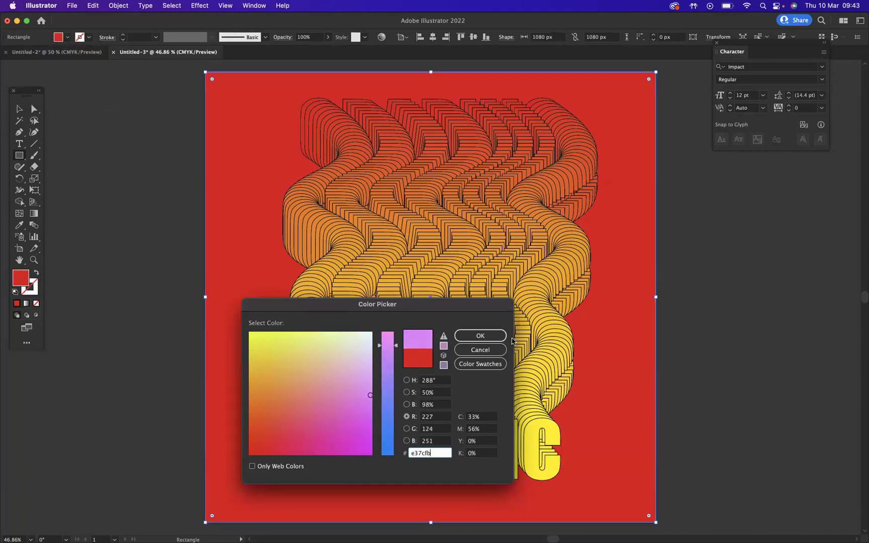
drag(322, 429, 264, 408)
click(465, 336)
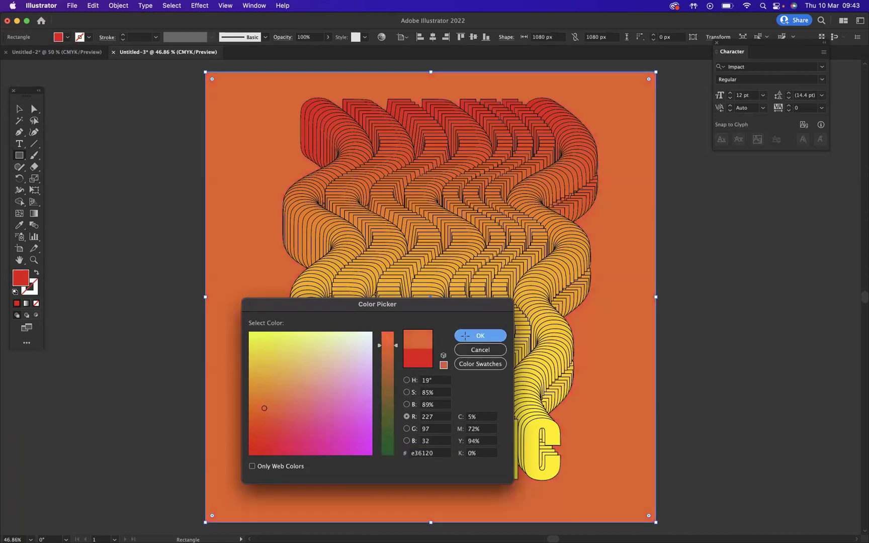
click(20, 108)
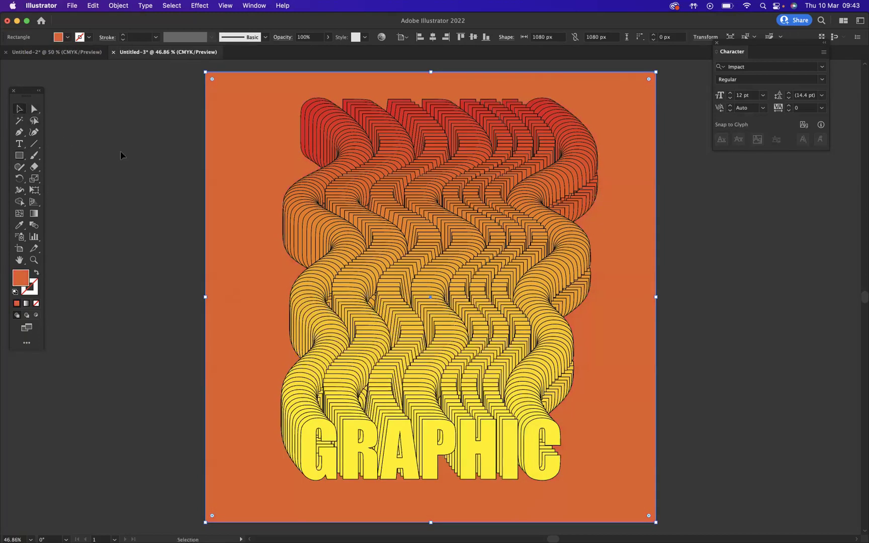
click(130, 152)
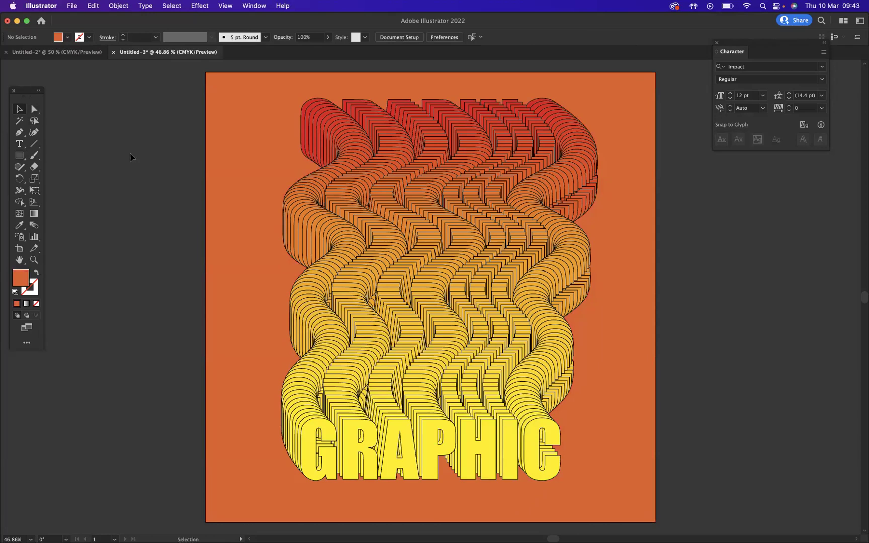